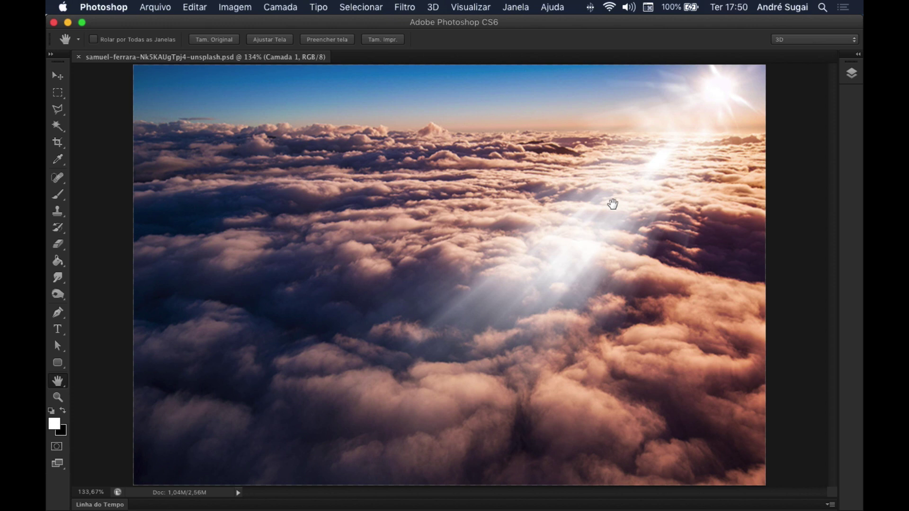
pyautogui.hotkey('alt', 'Left')
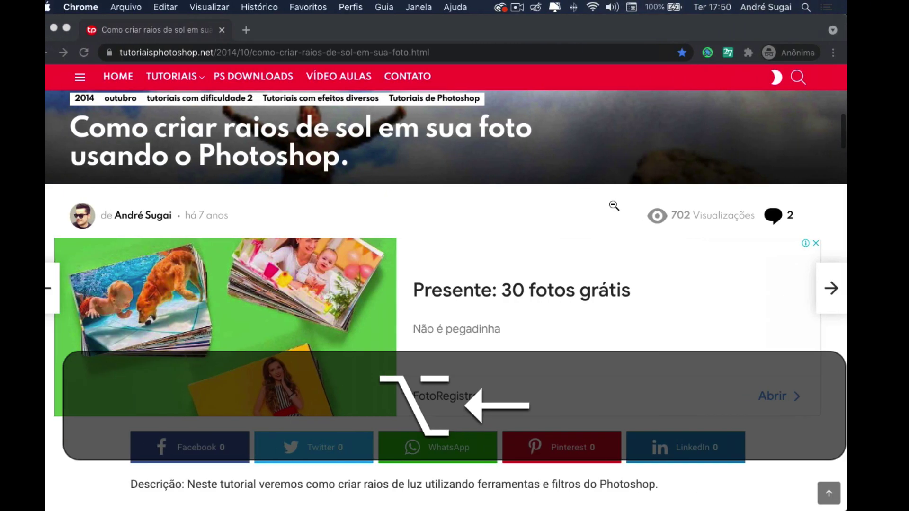
pyautogui.scroll(-4, 580, 266)
pyautogui.scroll(-4, 568, 277)
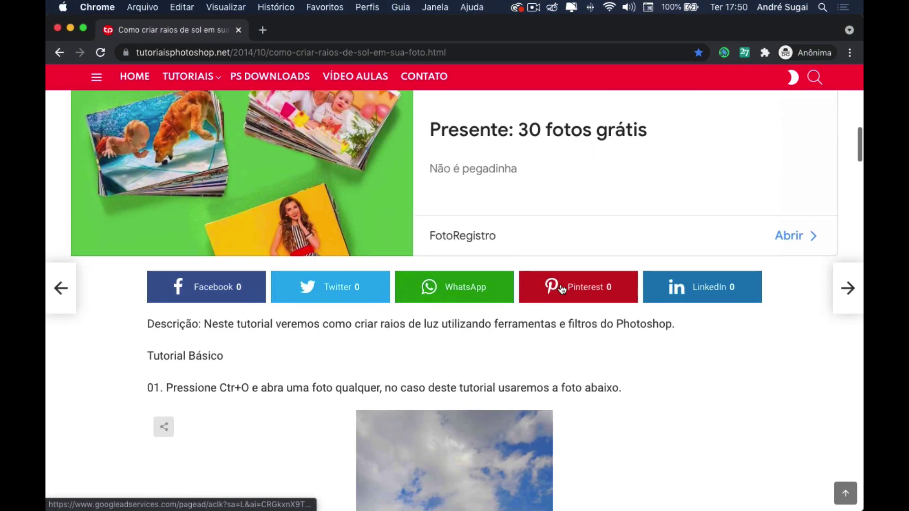
pyautogui.scroll(-2, 557, 283)
pyautogui.scroll(-4, 557, 279)
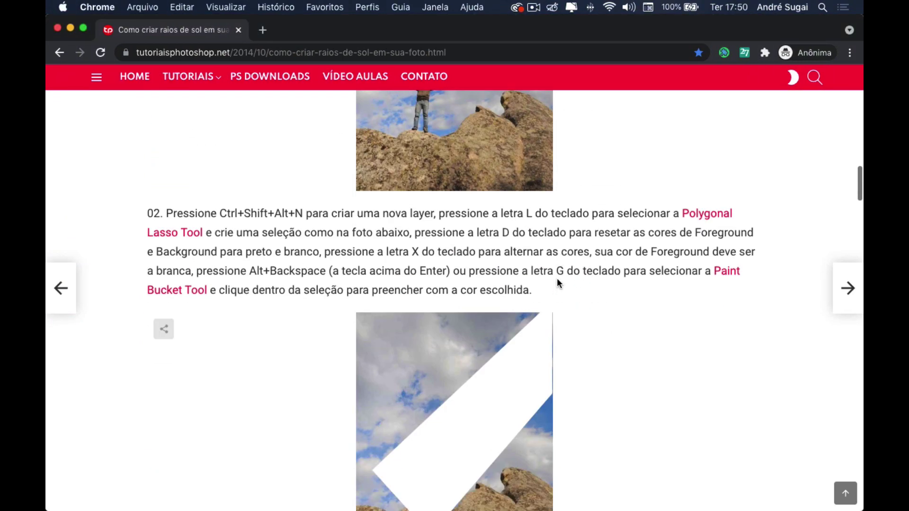
pyautogui.scroll(-4, 557, 279)
pyautogui.scroll(-3, 557, 279)
pyautogui.scroll(-4, 556, 282)
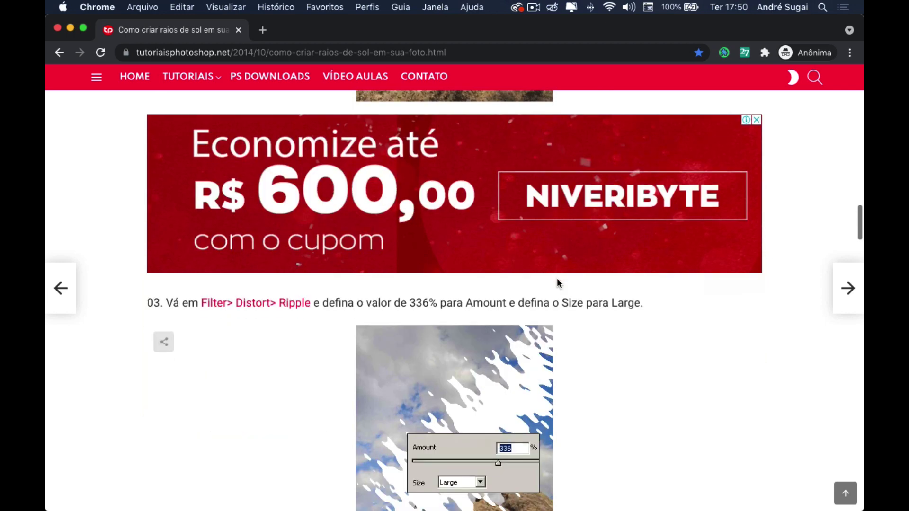
pyautogui.scroll(-3, 557, 283)
pyautogui.scroll(-3, 558, 280)
pyautogui.scroll(-3, 557, 279)
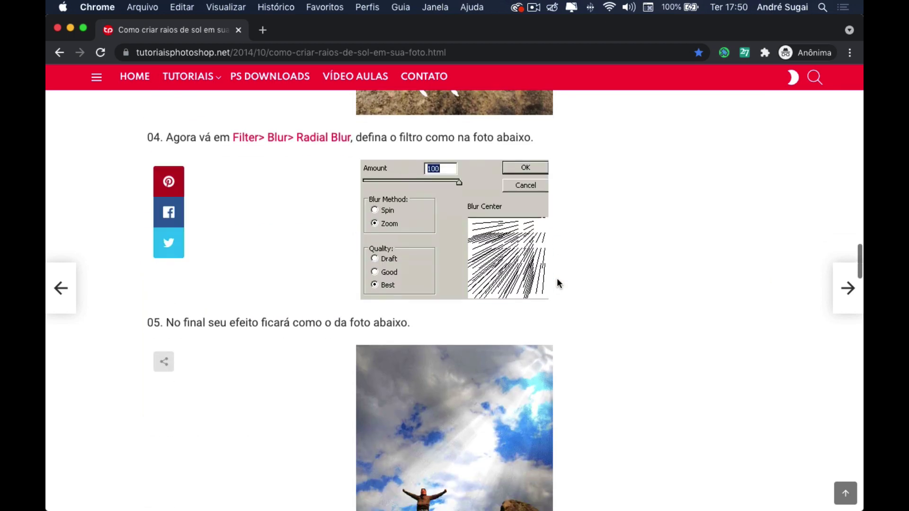
pyautogui.scroll(-2, 557, 279)
pyautogui.scroll(-3, 557, 280)
pyautogui.scroll(-1, 557, 283)
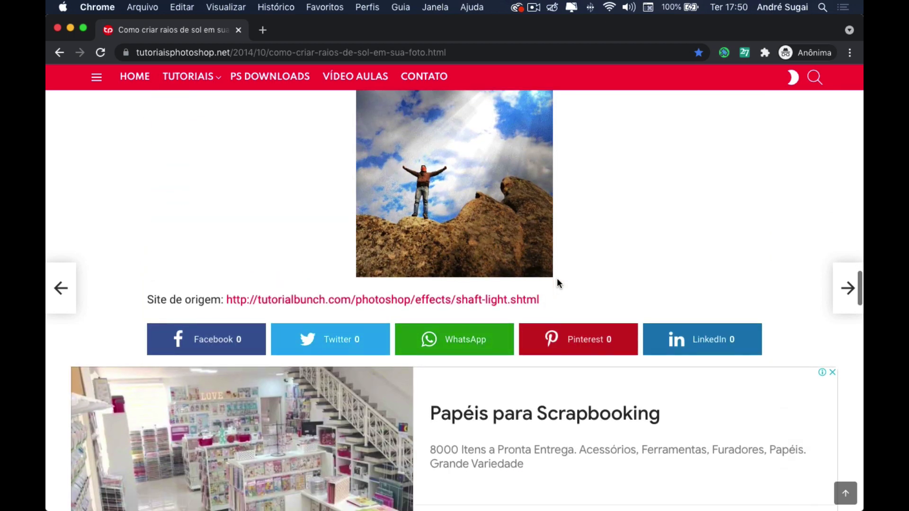
pyautogui.scroll(2, 557, 283)
pyautogui.scroll(3, 557, 283)
pyautogui.scroll(2, 557, 282)
pyautogui.scroll(2, 556, 282)
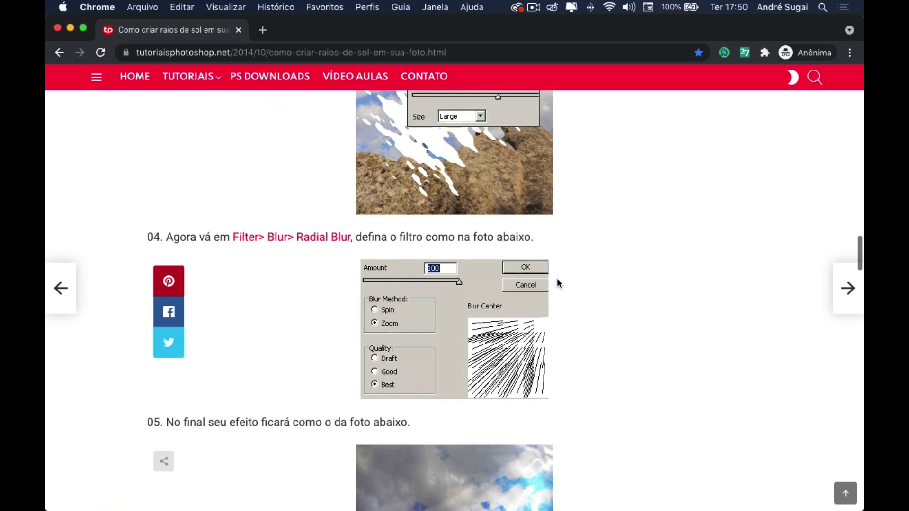
pyautogui.scroll(3, 556, 283)
pyautogui.scroll(3, 556, 282)
pyautogui.scroll(3, 557, 280)
pyautogui.scroll(3, 557, 280)
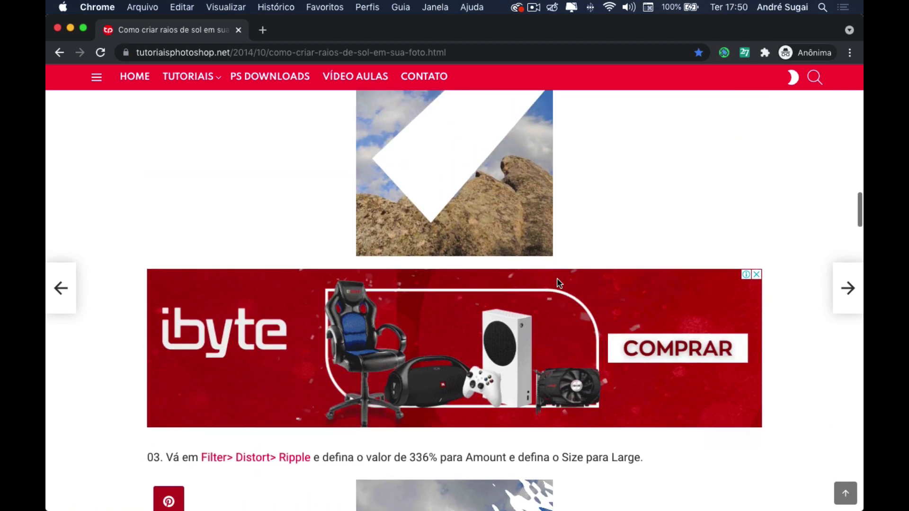
pyautogui.scroll(2, 557, 280)
pyautogui.scroll(2, 557, 280)
pyautogui.scroll(4, 556, 283)
pyautogui.scroll(3, 557, 282)
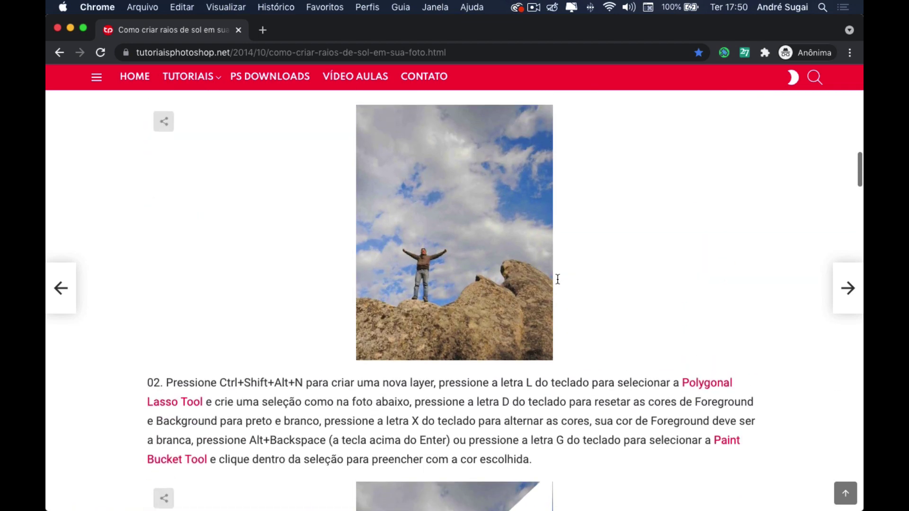
pyautogui.scroll(4, 556, 283)
pyautogui.scroll(3, 556, 283)
pyautogui.scroll(1, 557, 278)
pyautogui.scroll(-4, 557, 278)
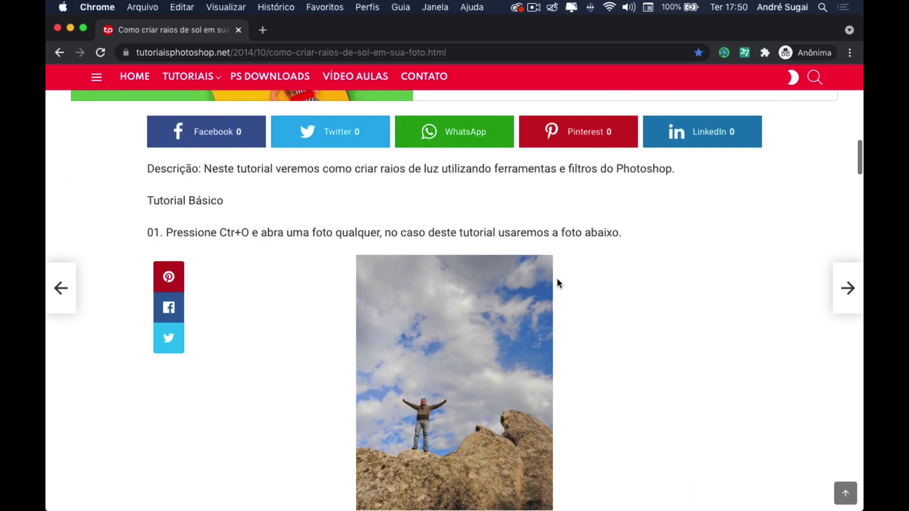
pyautogui.scroll(-3, 557, 278)
pyautogui.scroll(-3, 557, 277)
pyautogui.scroll(-3, 557, 281)
pyautogui.scroll(-2, 557, 280)
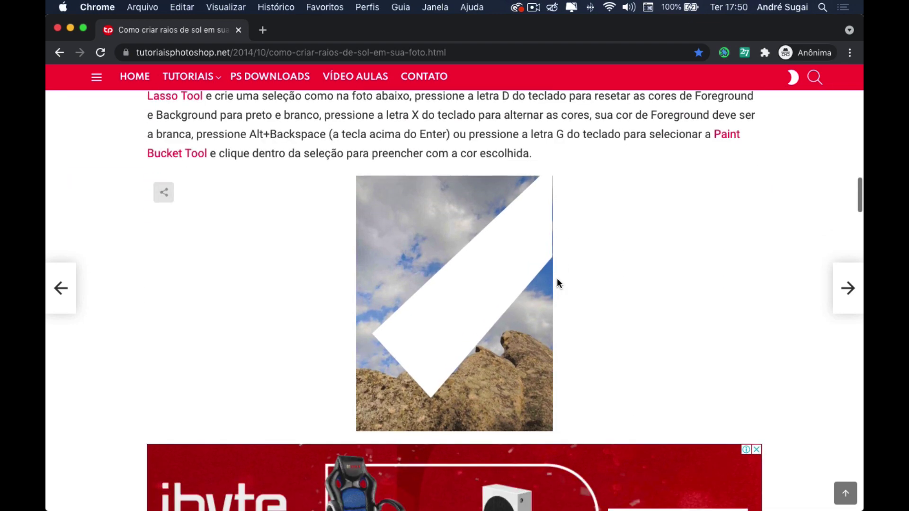
pyautogui.scroll(-3, 557, 280)
pyautogui.scroll(-4, 557, 281)
pyautogui.scroll(-2, 557, 282)
pyautogui.scroll(-3, 556, 282)
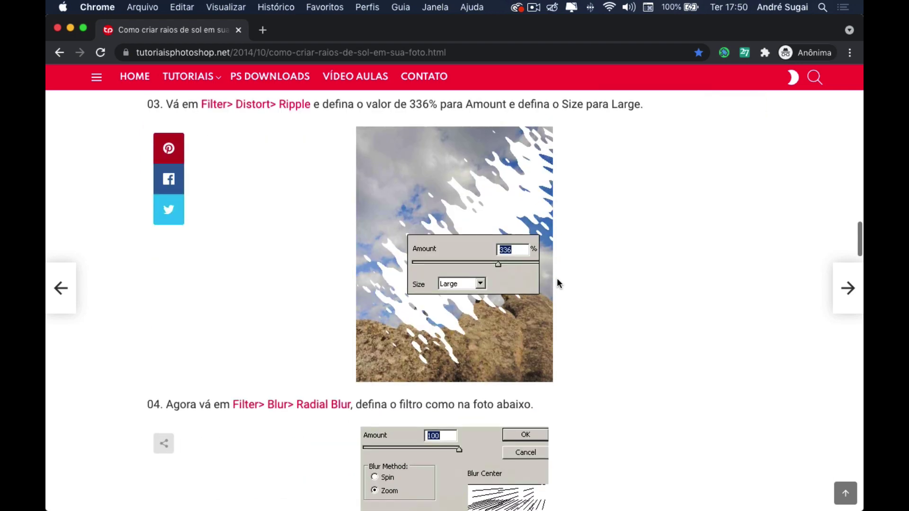
pyautogui.scroll(-3, 556, 282)
pyautogui.scroll(-3, 557, 282)
pyautogui.scroll(-3, 557, 283)
pyautogui.scroll(-2, 557, 284)
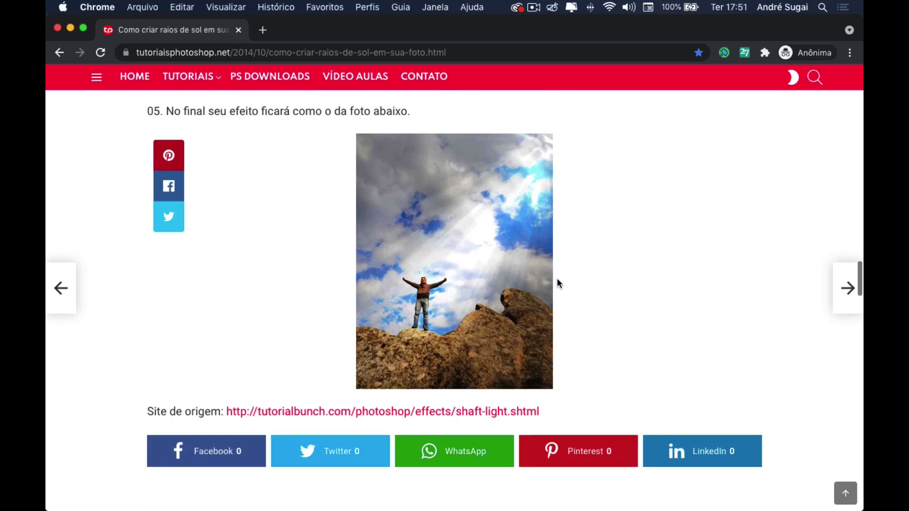
pyautogui.scroll(2, 557, 283)
pyautogui.scroll(1, 556, 283)
pyautogui.scroll(1, 556, 283)
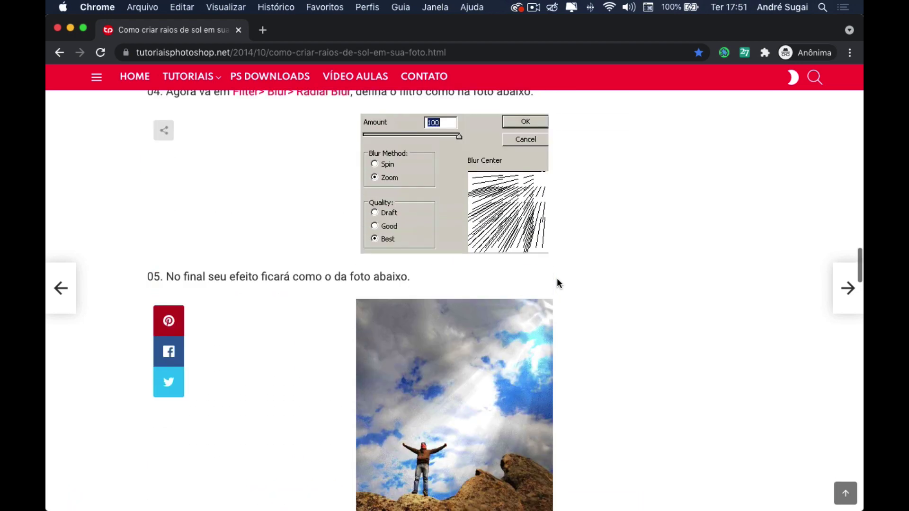
pyautogui.scroll(2, 557, 283)
pyautogui.scroll(3, 556, 284)
pyautogui.scroll(2, 557, 283)
pyautogui.scroll(1, 557, 283)
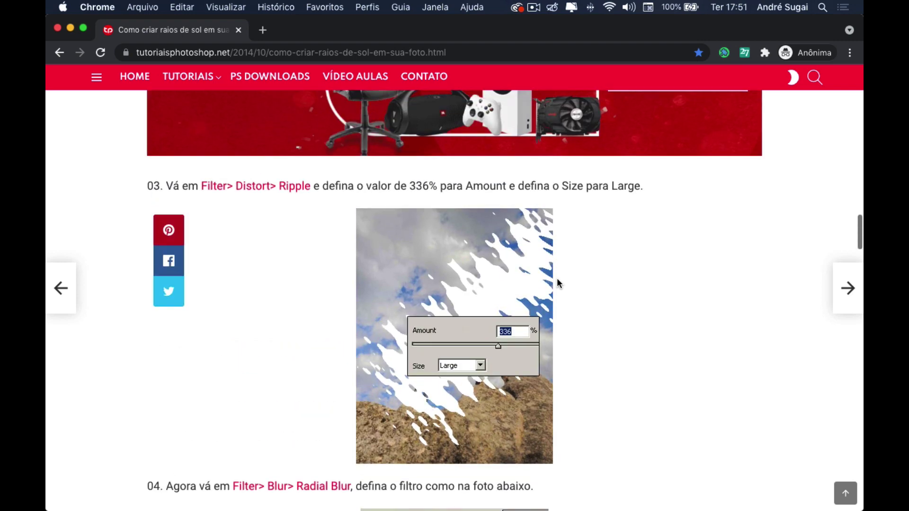
pyautogui.scroll(3, 557, 283)
pyautogui.scroll(4, 556, 284)
pyautogui.scroll(3, 557, 283)
pyautogui.scroll(2, 557, 283)
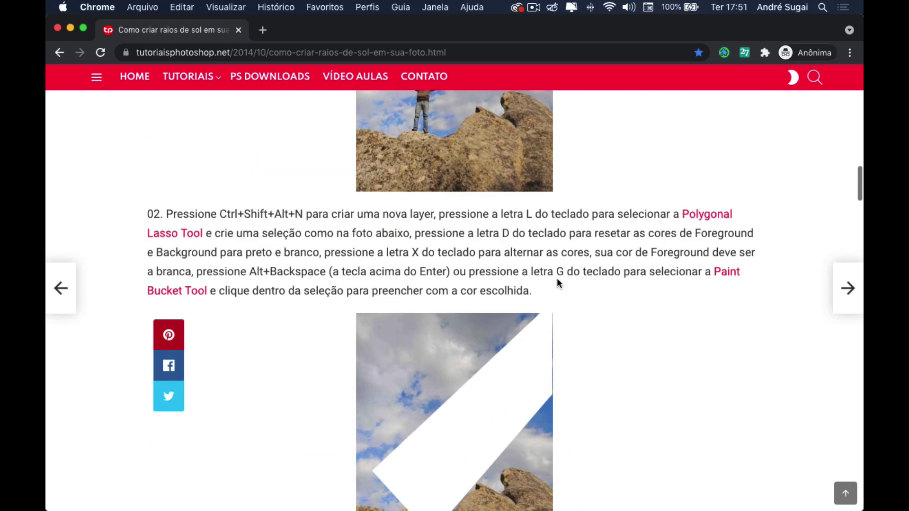
pyautogui.scroll(1, 557, 284)
pyautogui.scroll(1, 556, 283)
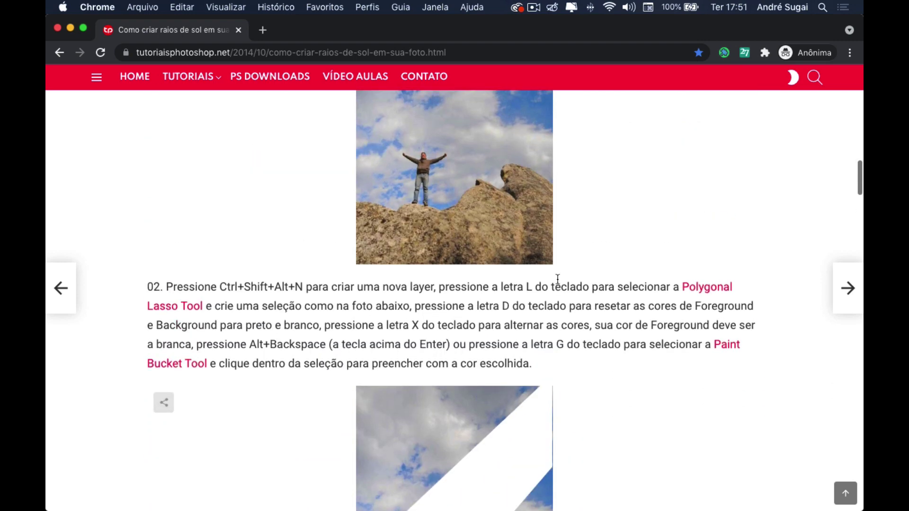
# Back in Photoshop, delete the sun-rays layer Camada 1, leaving only the cloud background.
pyautogui.hotkey('alt', 'Right')
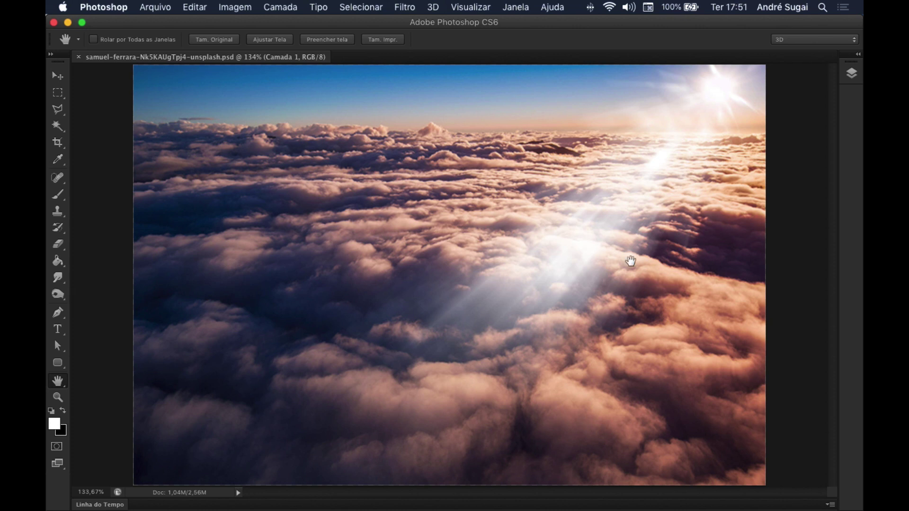
pyautogui.click(851, 75)
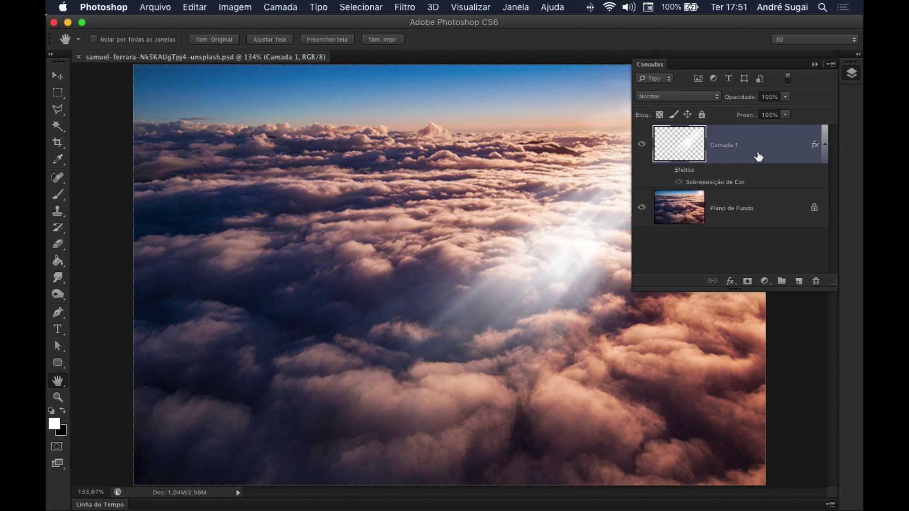
pyautogui.press('BackSpace')
pyautogui.click(814, 64)
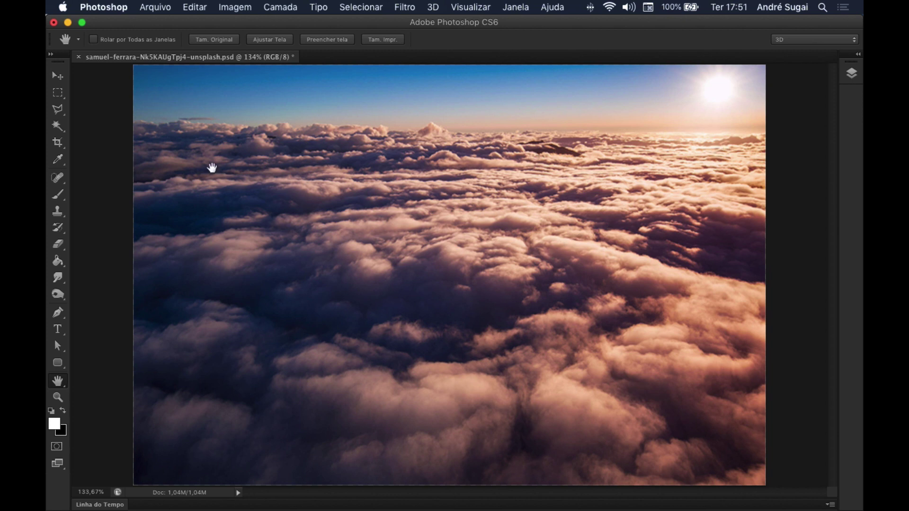
# Show the Layers panel via Janela > Camadas, listing only the locked background layer.
pyautogui.click(157, 6)
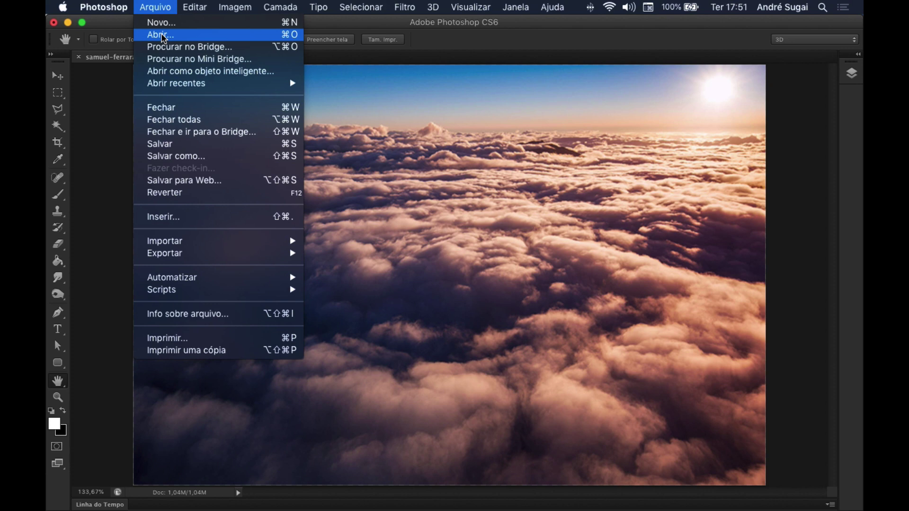
pyautogui.click(412, 124)
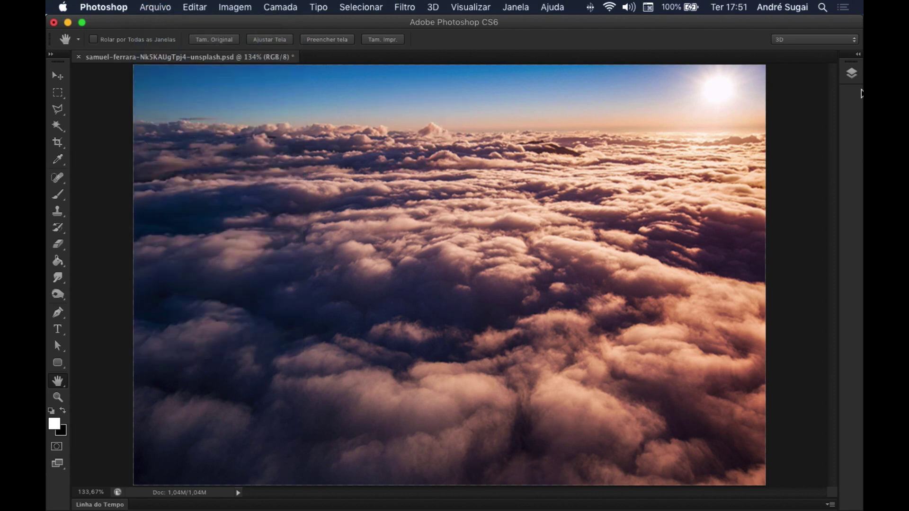
pyautogui.click(852, 74)
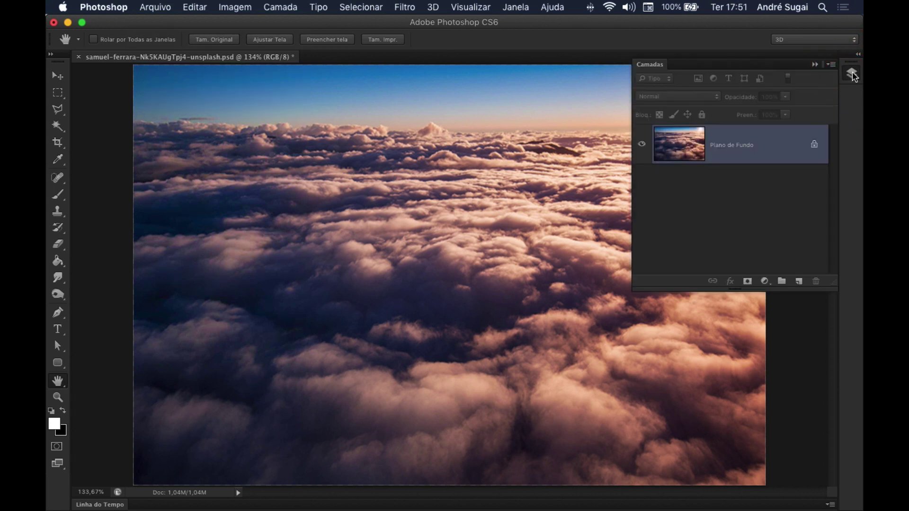
pyautogui.click(852, 74)
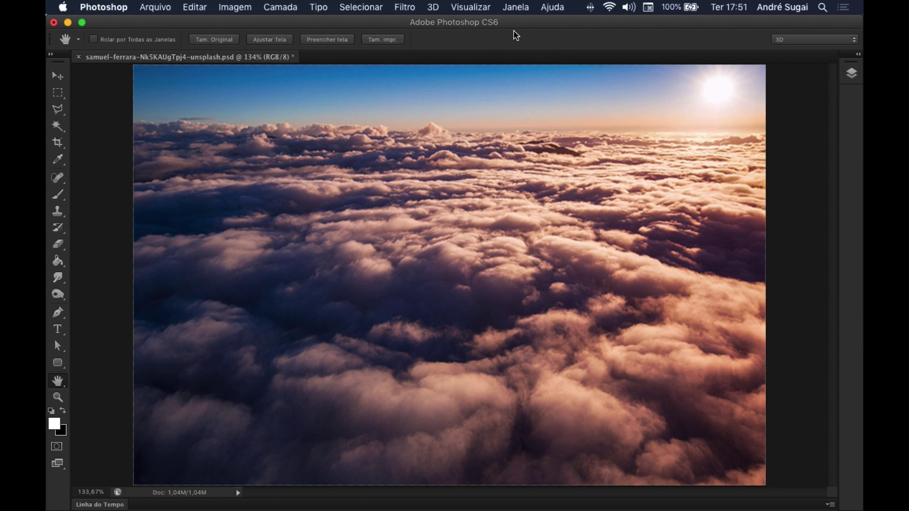
pyautogui.click(475, 7)
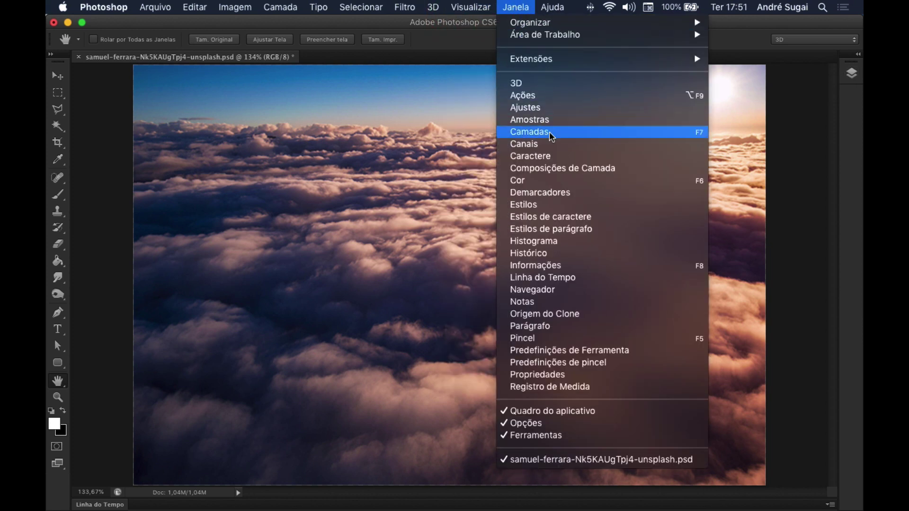
pyautogui.click(555, 133)
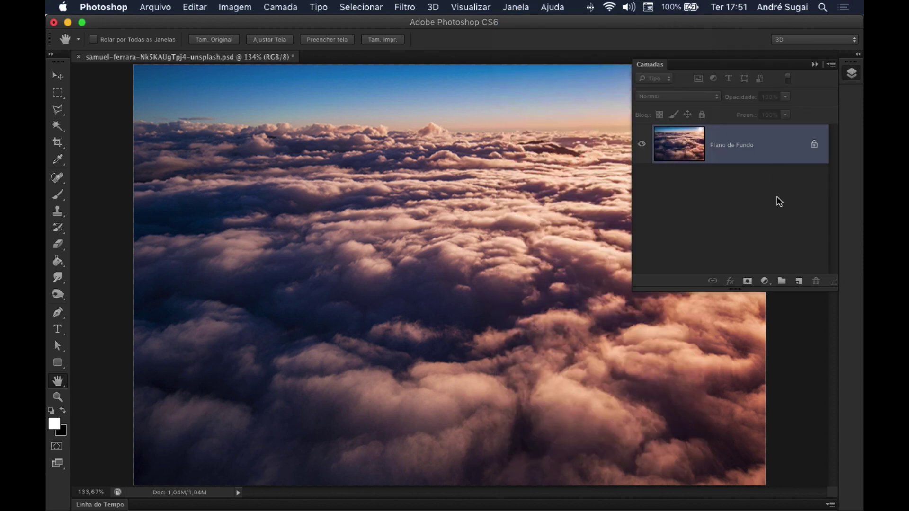
# Add a new empty layer, Camada 1, above the cloud background.
pyautogui.moveTo(836, 283); pyautogui.dragTo(835, 247)
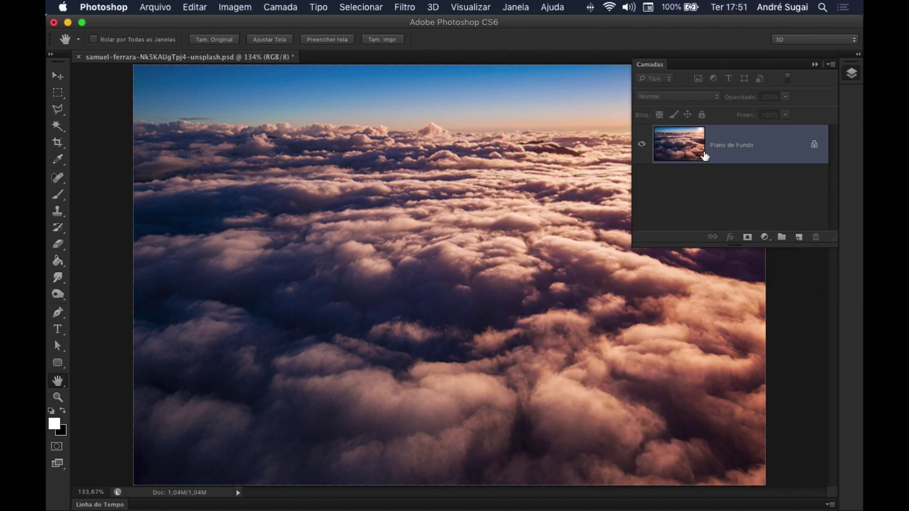
pyautogui.moveTo(806, 238); pyautogui.dragTo(797, 242)
pyautogui.click(798, 237)
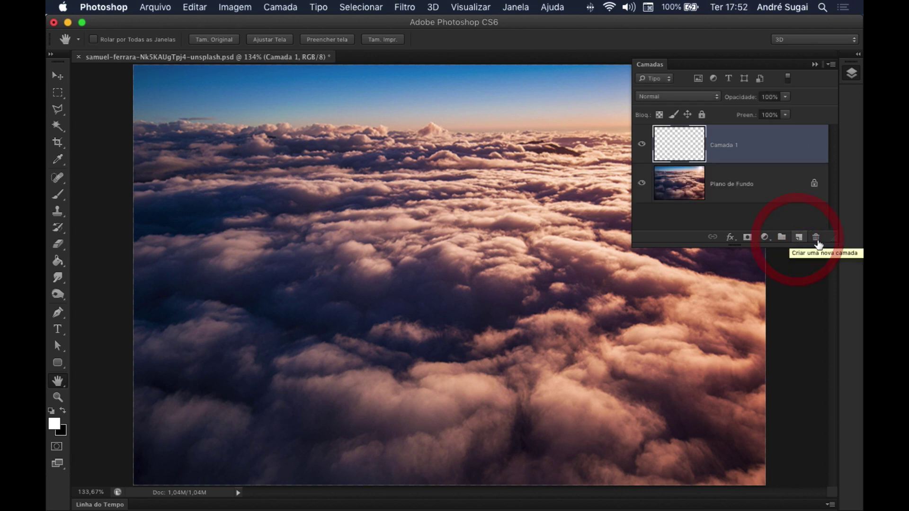
pyautogui.moveTo(835, 247); pyautogui.dragTo(830, 271)
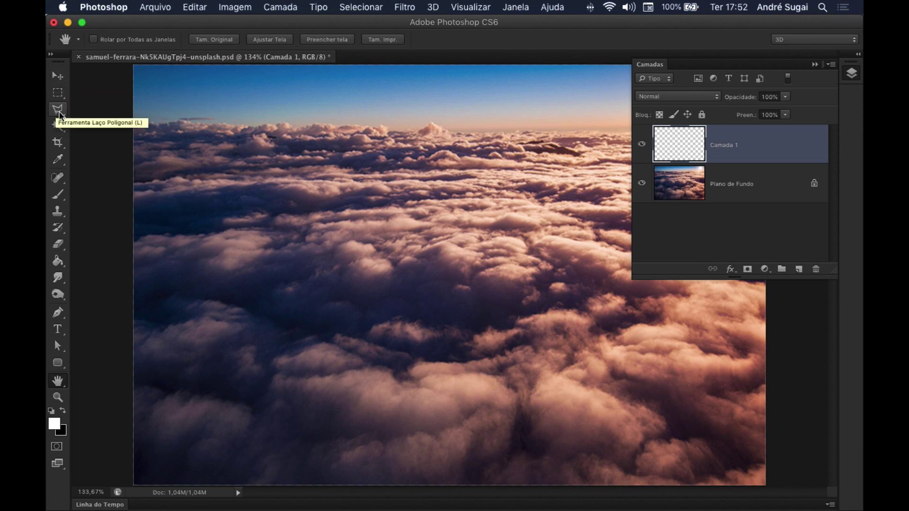
# Draw a narrow four-point Polygonal Lasso beam from the sun down-left into the clouds.
pyautogui.click(59, 114)
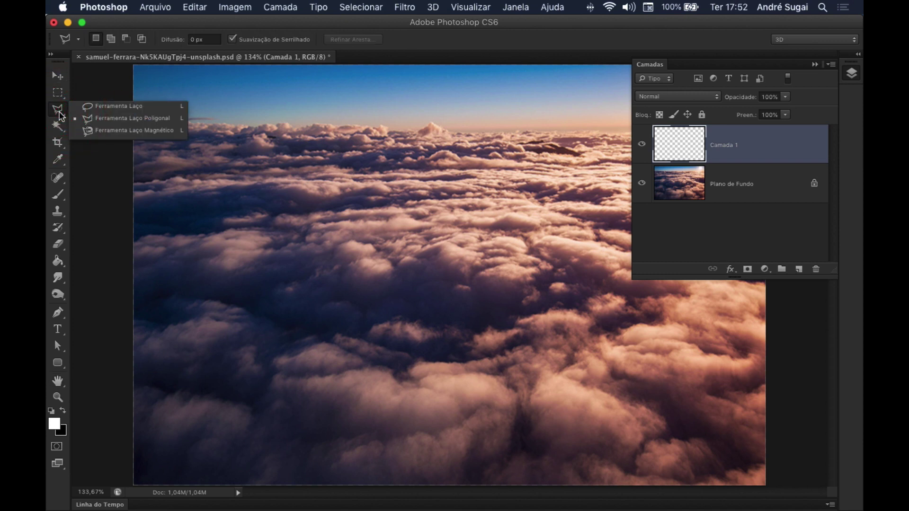
pyautogui.click(103, 124)
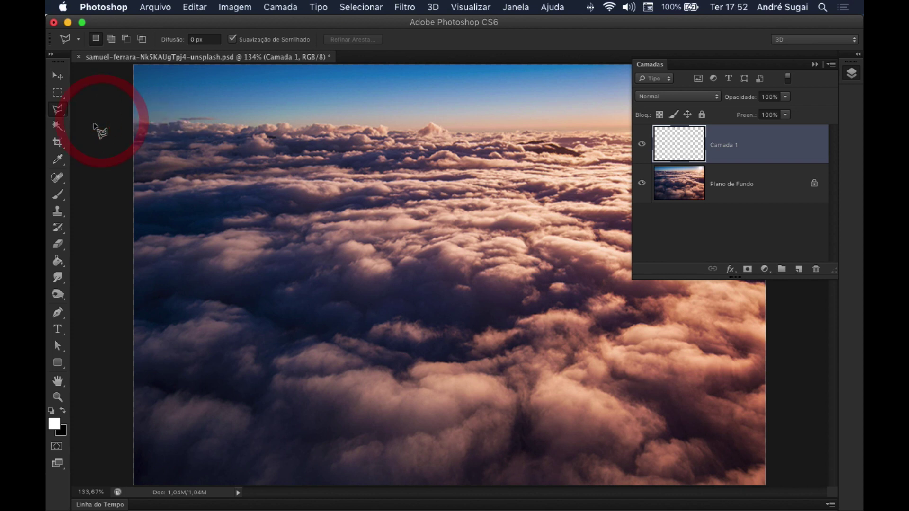
pyautogui.click(814, 66)
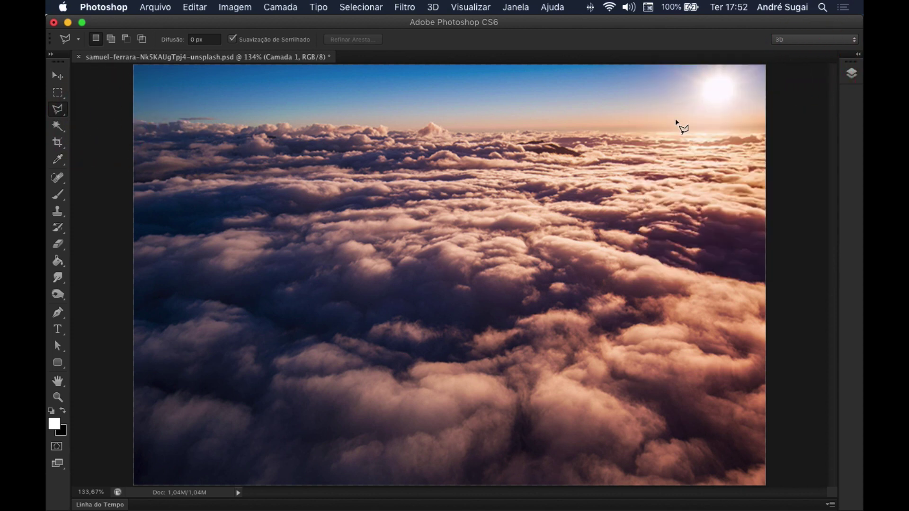
pyautogui.click(851, 75)
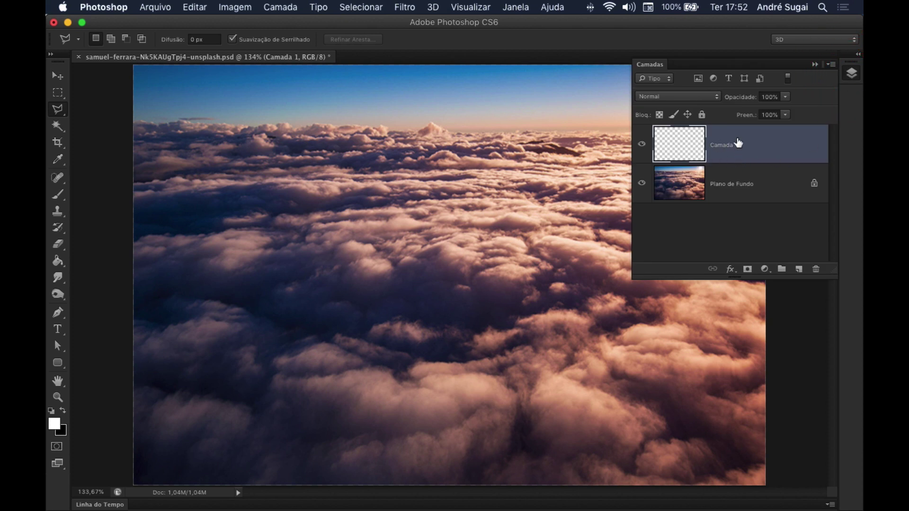
pyautogui.click(851, 74)
pyautogui.click(686, 111)
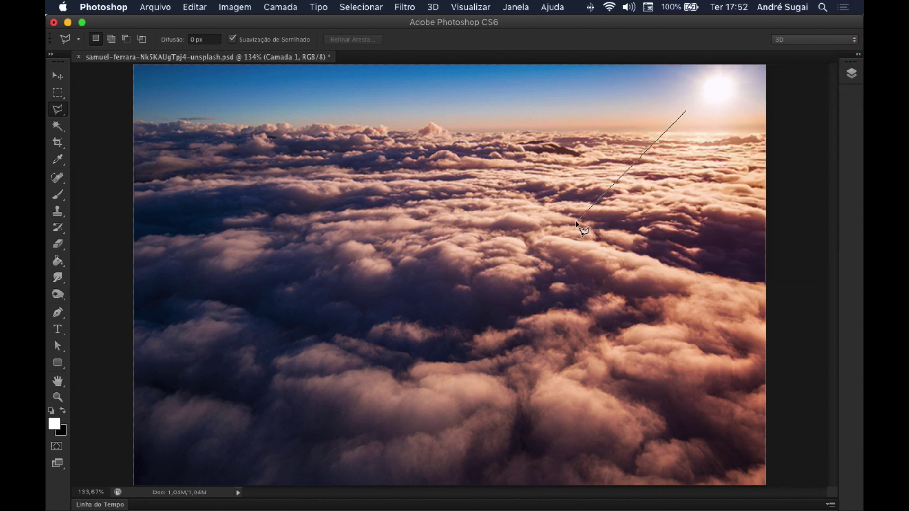
pyautogui.click(457, 317)
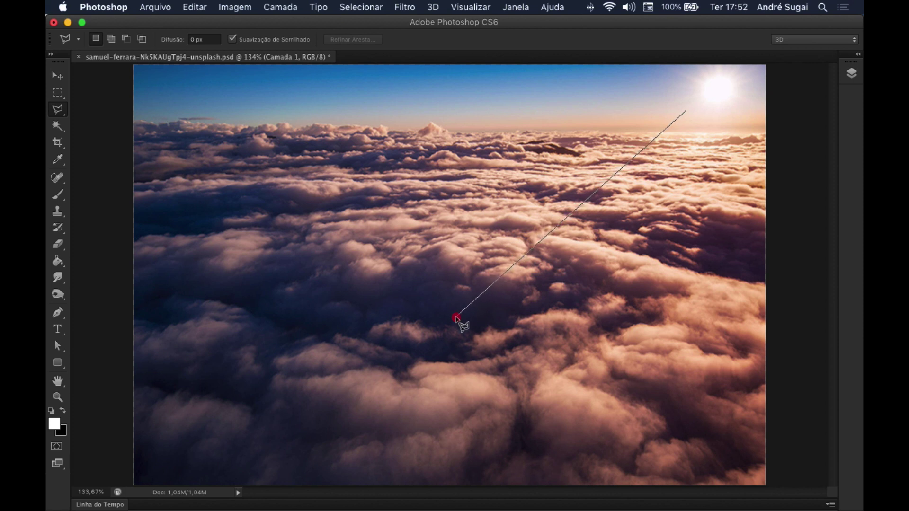
pyautogui.click(571, 321)
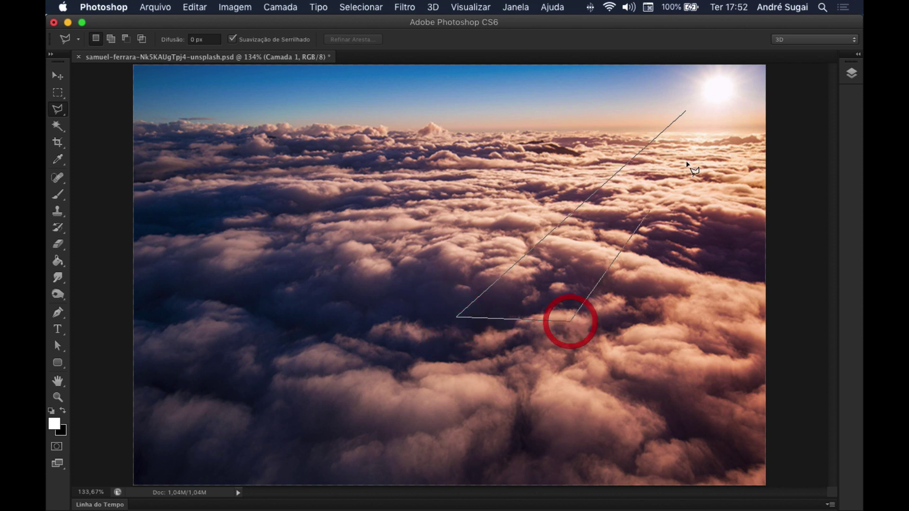
pyautogui.click(716, 112)
pyautogui.click(688, 111)
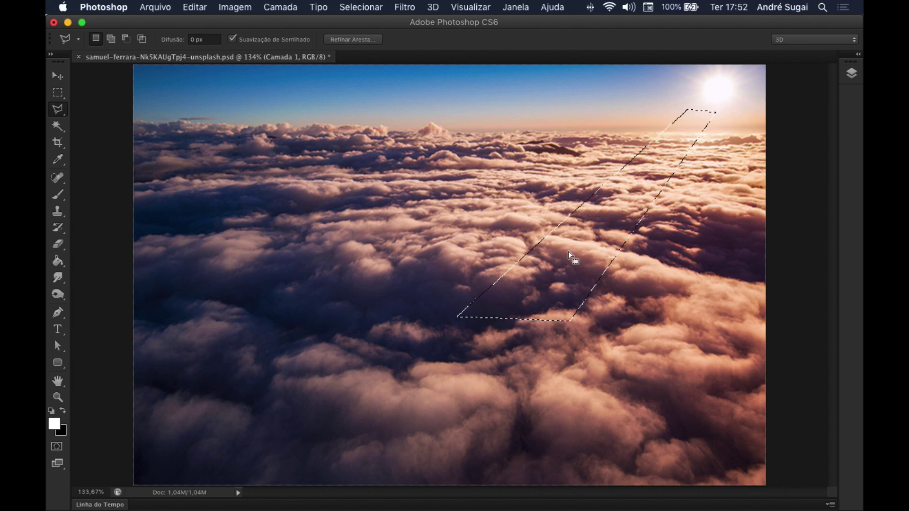
# Paint Bucket the beam selection with near-white foreground colour, then deselect.
pyautogui.click(56, 425)
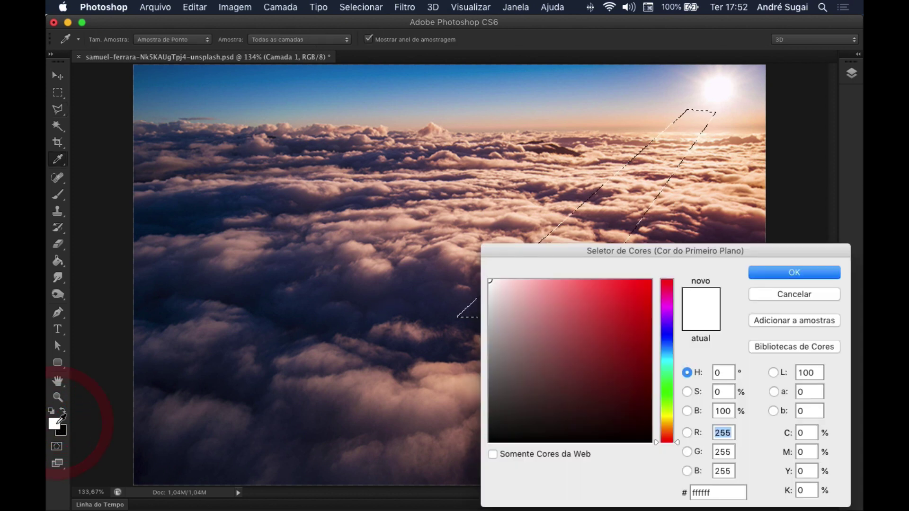
pyautogui.moveTo(506, 290); pyautogui.dragTo(490, 275)
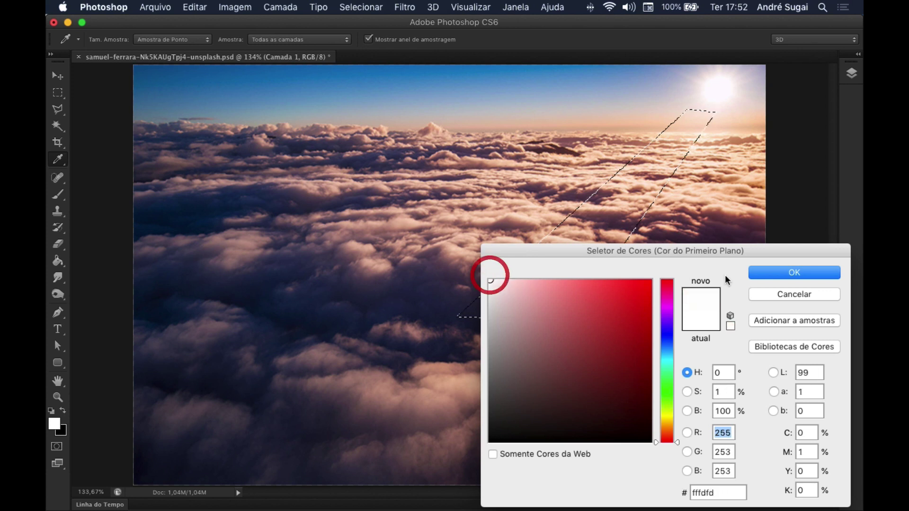
pyautogui.click(794, 272)
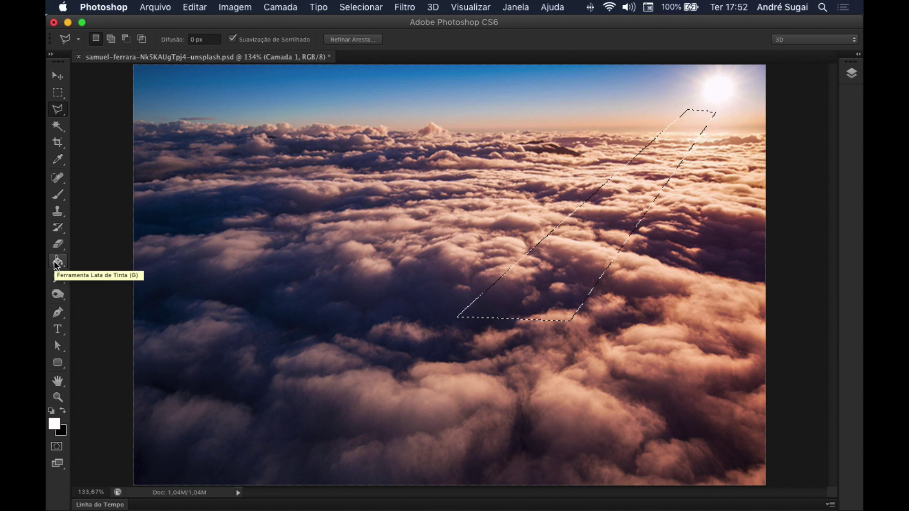
pyautogui.click(57, 264)
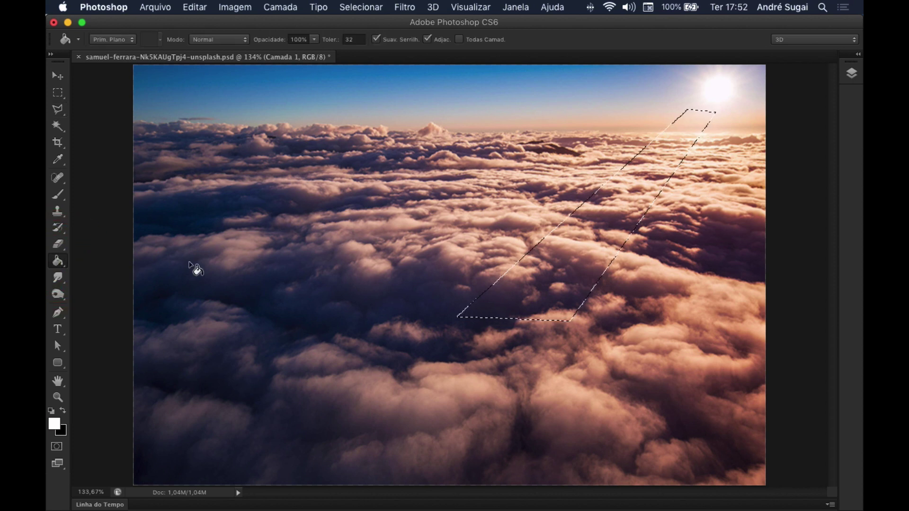
pyautogui.click(574, 249)
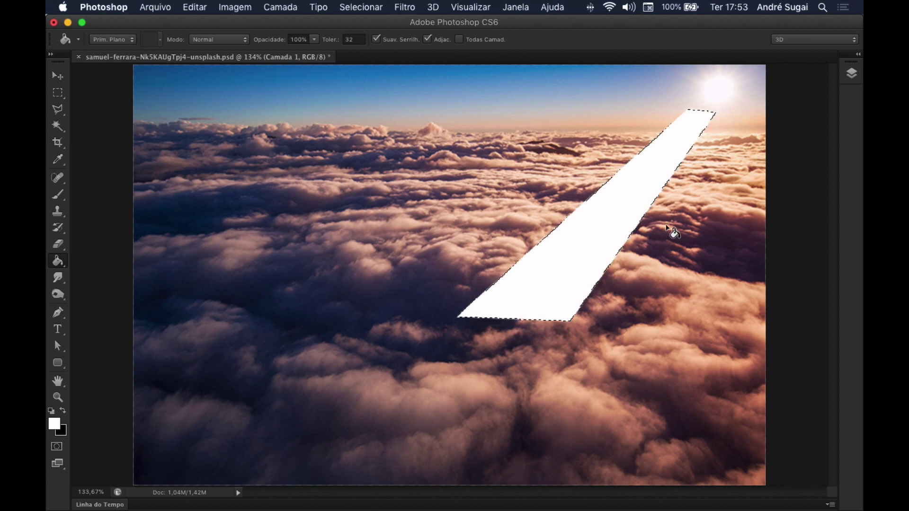
pyautogui.press('super+d')
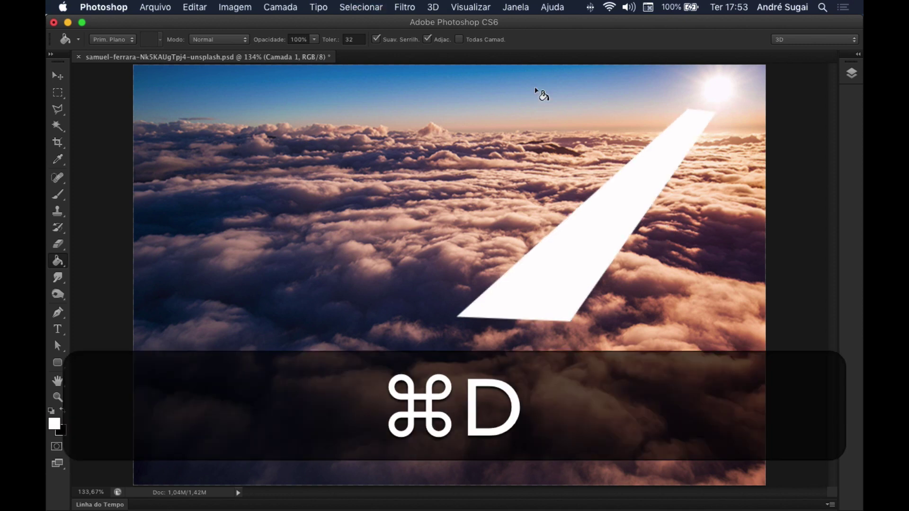
# Apply the Ondulação ripple filter with amount 999 and size Grande to the white streak.
pyautogui.click(402, 6)
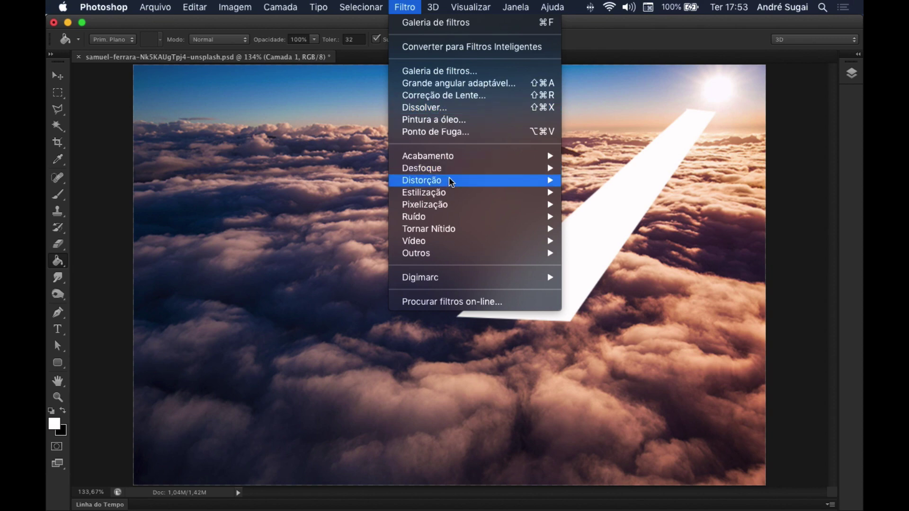
pyautogui.moveTo(422, 181)
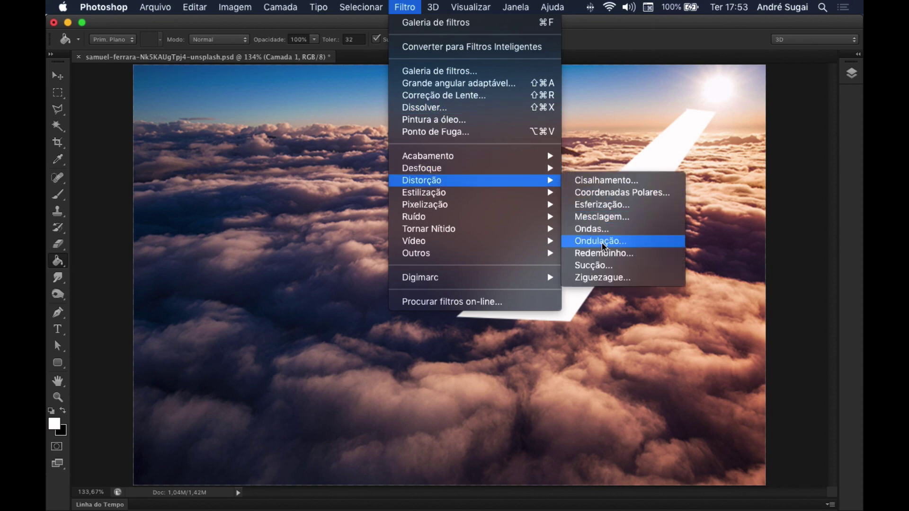
pyautogui.click(597, 242)
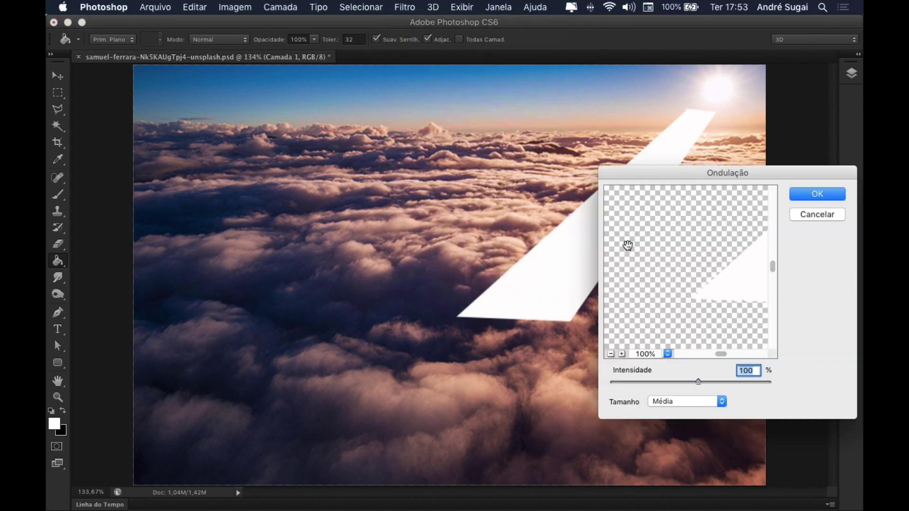
pyautogui.moveTo(684, 178); pyautogui.dragTo(208, 101)
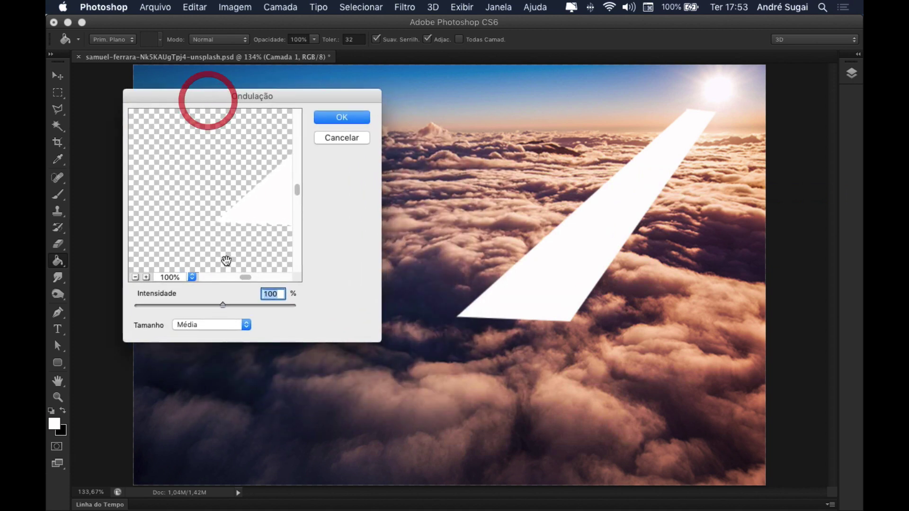
pyautogui.click(135, 277)
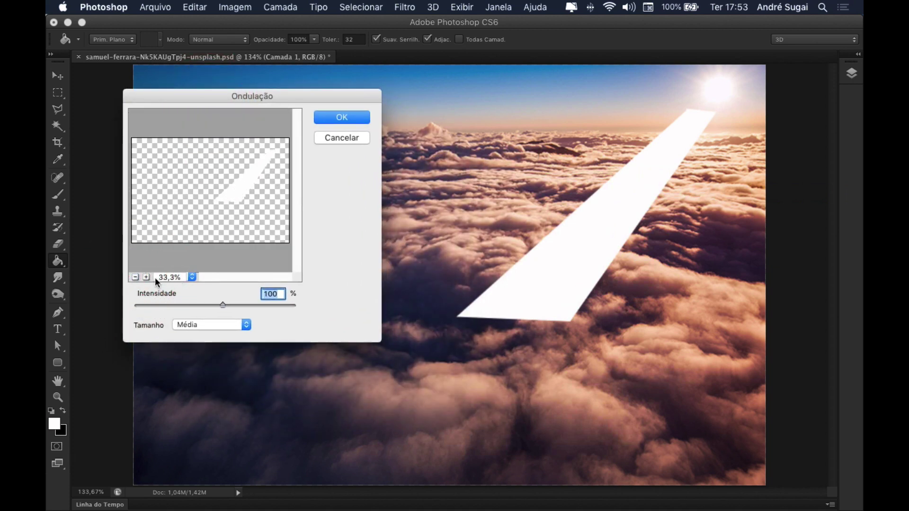
pyautogui.click(147, 277)
pyautogui.moveTo(239, 189)
pyautogui.mouseDown()
pyautogui.moveTo(165, 231)
pyautogui.moveTo(162, 212)
pyautogui.mouseUp()
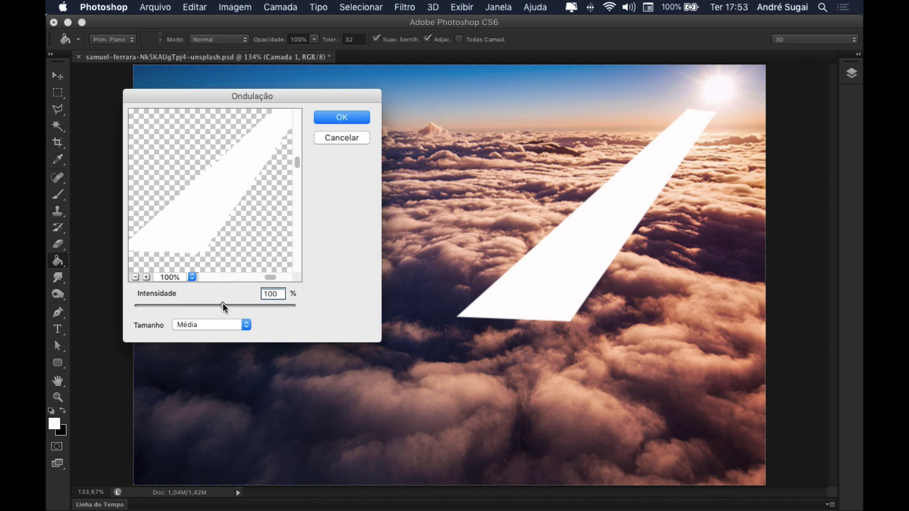
pyautogui.moveTo(223, 305); pyautogui.dragTo(298, 306)
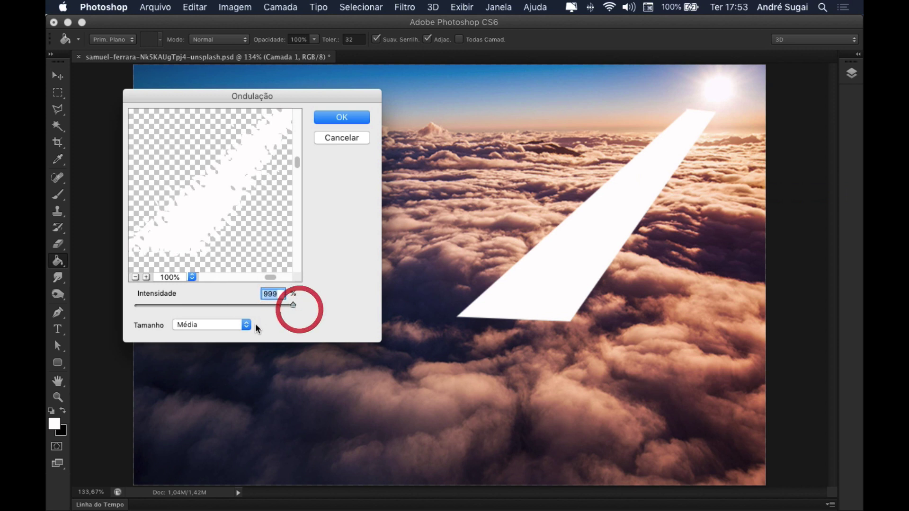
pyautogui.click(225, 324)
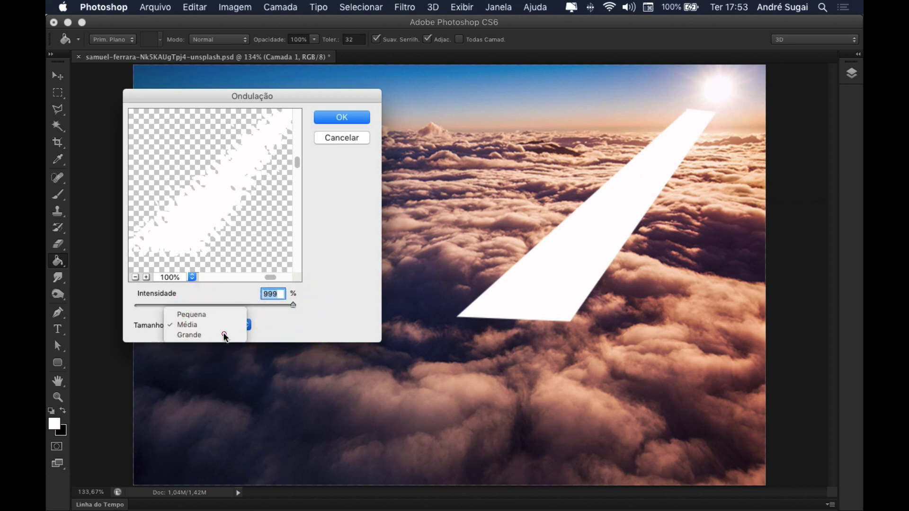
pyautogui.click(225, 335)
pyautogui.click(337, 117)
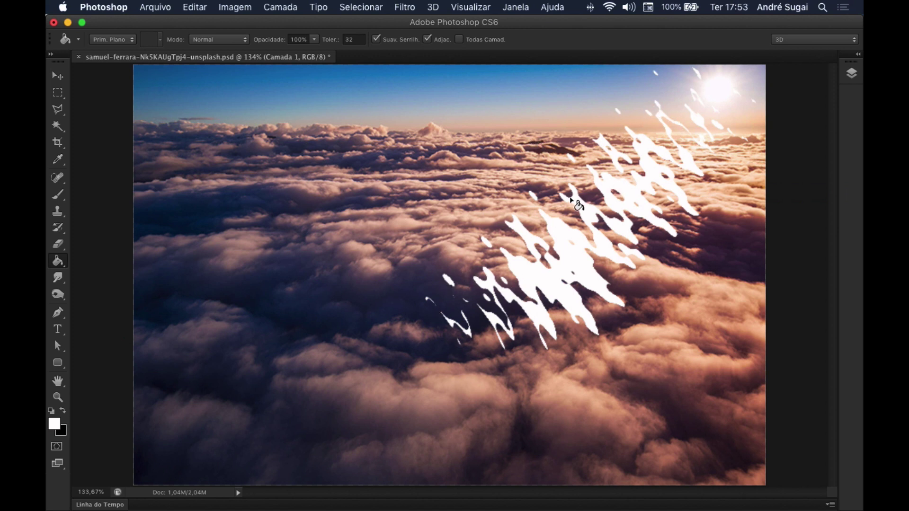
# Apply Desfoque Radial: Zoom, Máxima quality, amount 100, centre nudged to the top-right sun.
pyautogui.click(404, 7)
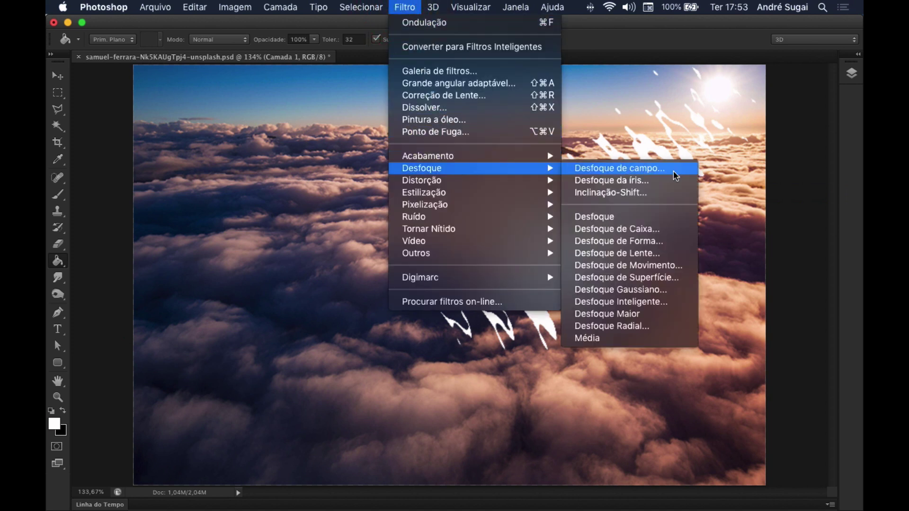
pyautogui.moveTo(421, 169)
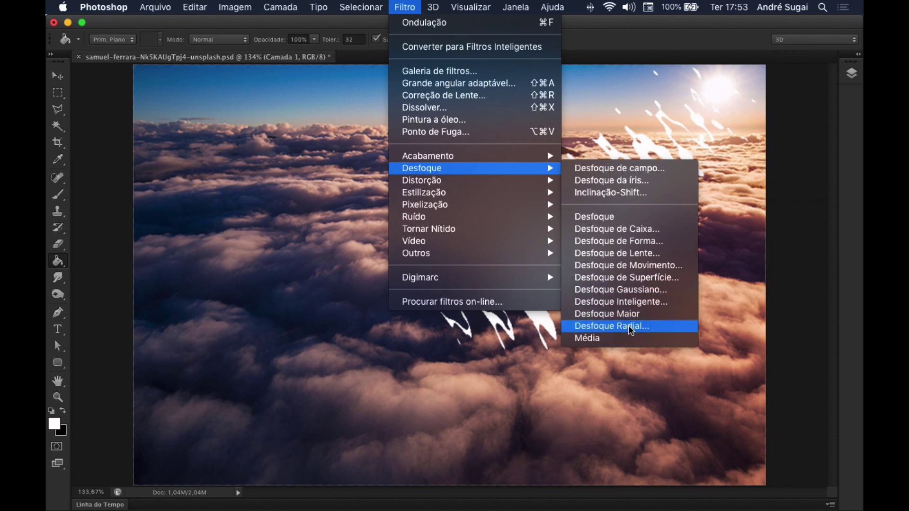
pyautogui.click(631, 331)
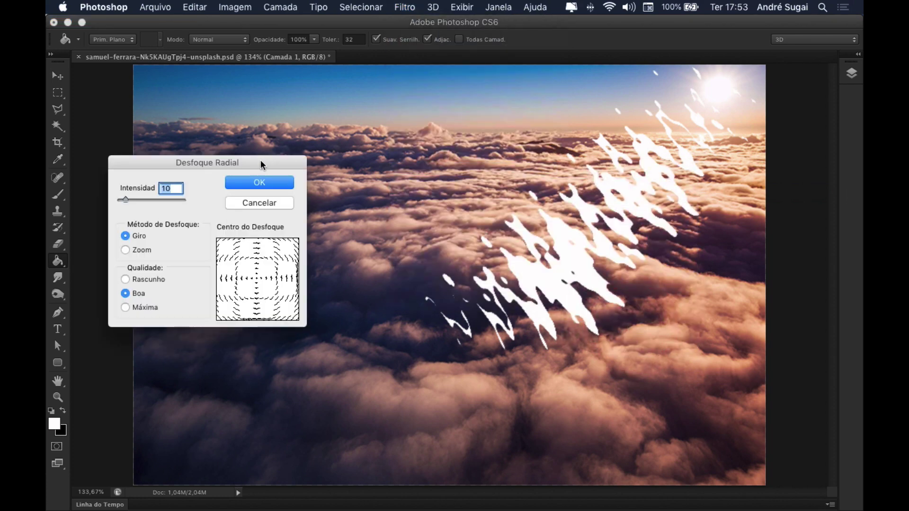
pyautogui.moveTo(260, 164); pyautogui.dragTo(299, 151)
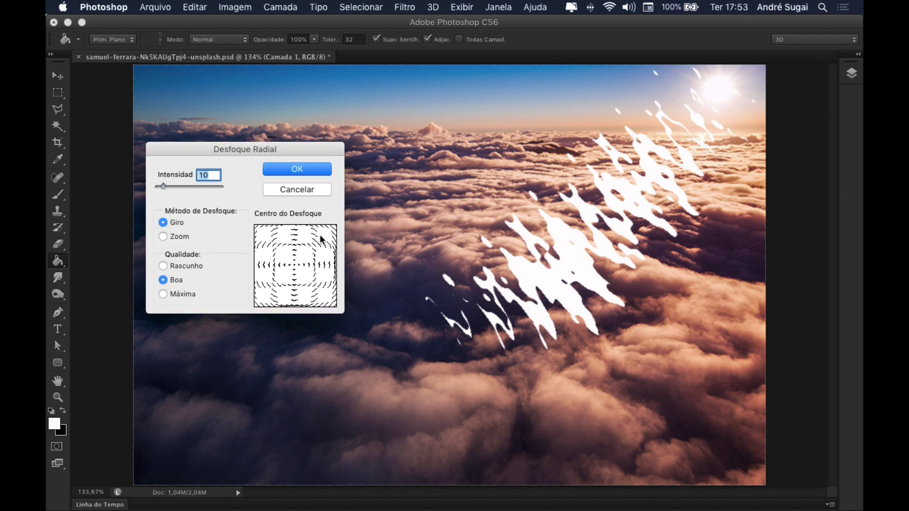
pyautogui.moveTo(307, 248); pyautogui.dragTo(333, 235)
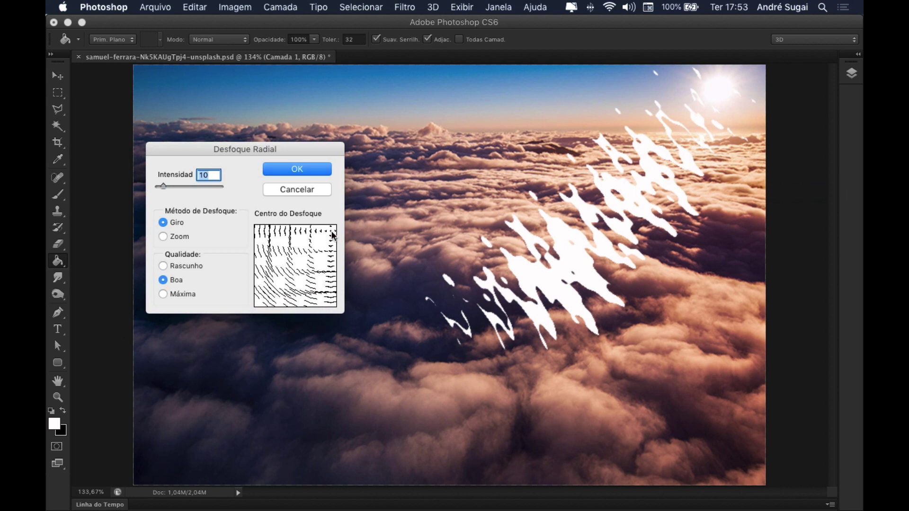
pyautogui.click(334, 235)
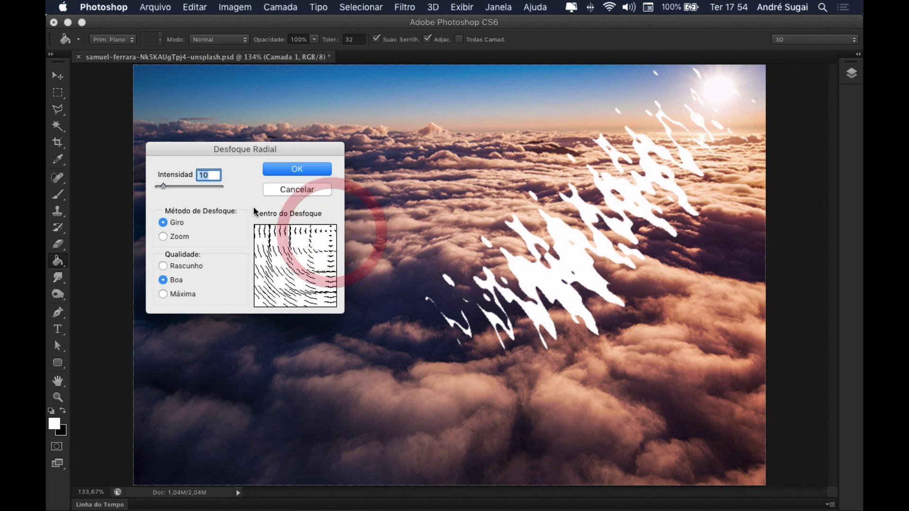
pyautogui.click(163, 237)
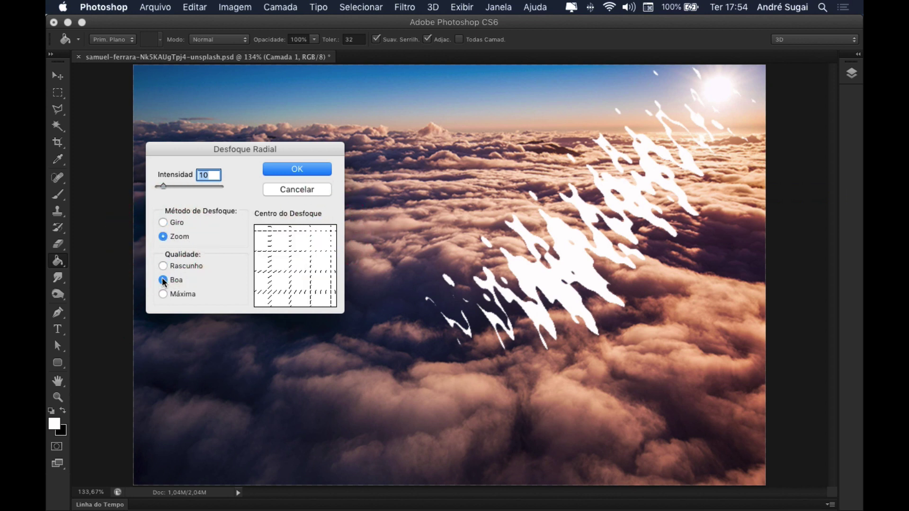
pyautogui.click(163, 294)
pyautogui.moveTo(163, 186); pyautogui.dragTo(231, 189)
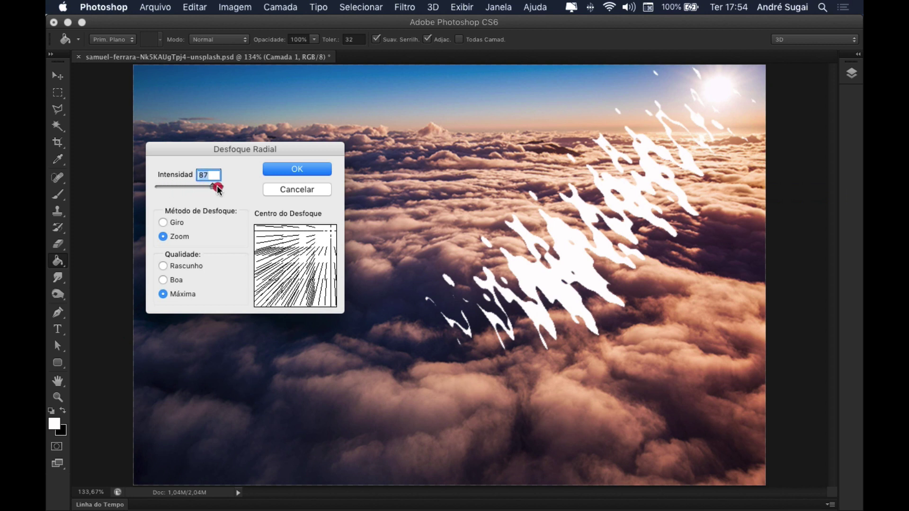
pyautogui.click(333, 236)
pyautogui.moveTo(333, 237); pyautogui.dragTo(334, 232)
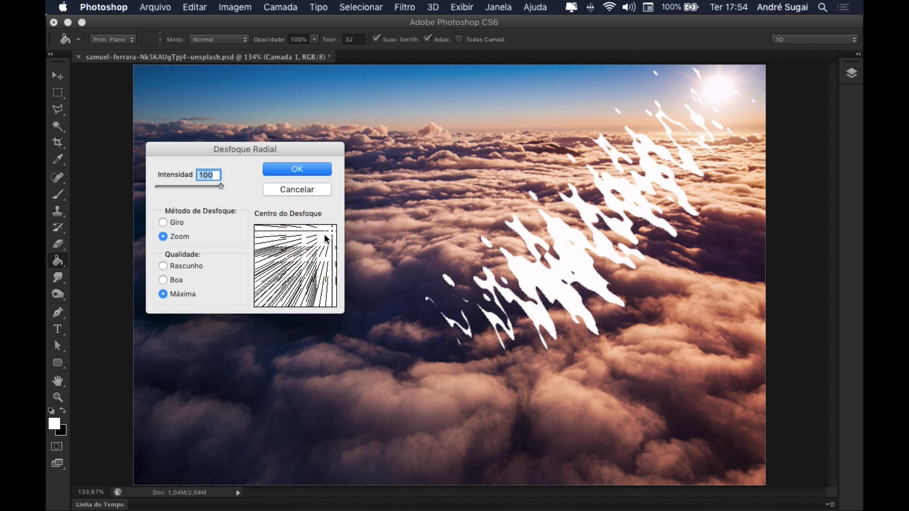
pyautogui.click(303, 170)
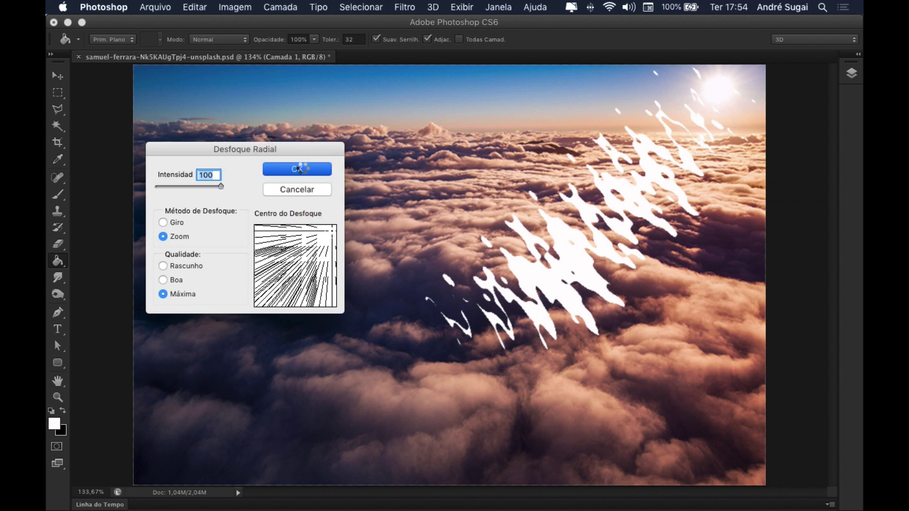